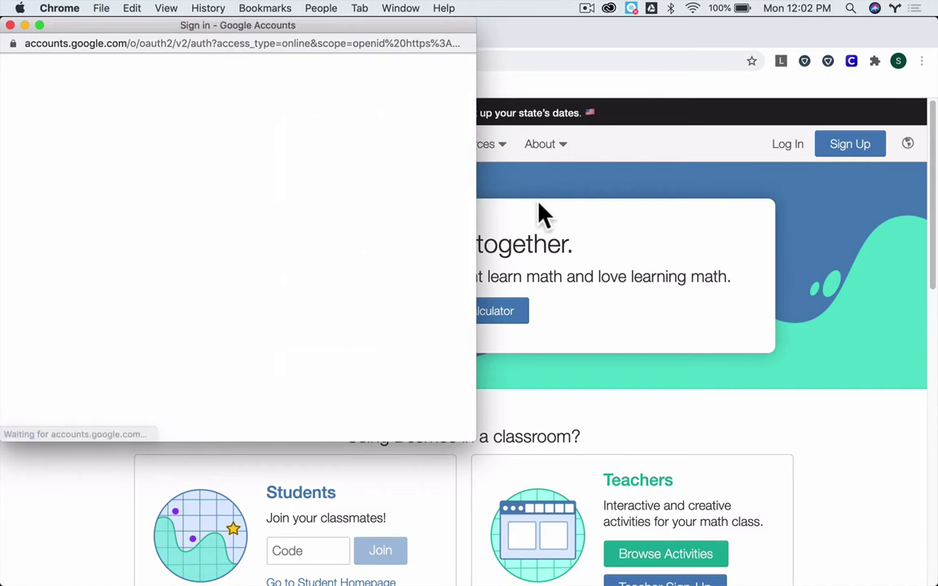
Finish signing in with the Google account and open the Graphing Calculator, accepting the privacy notice
{"action": "left_click", "coordinate": [194, 236]}
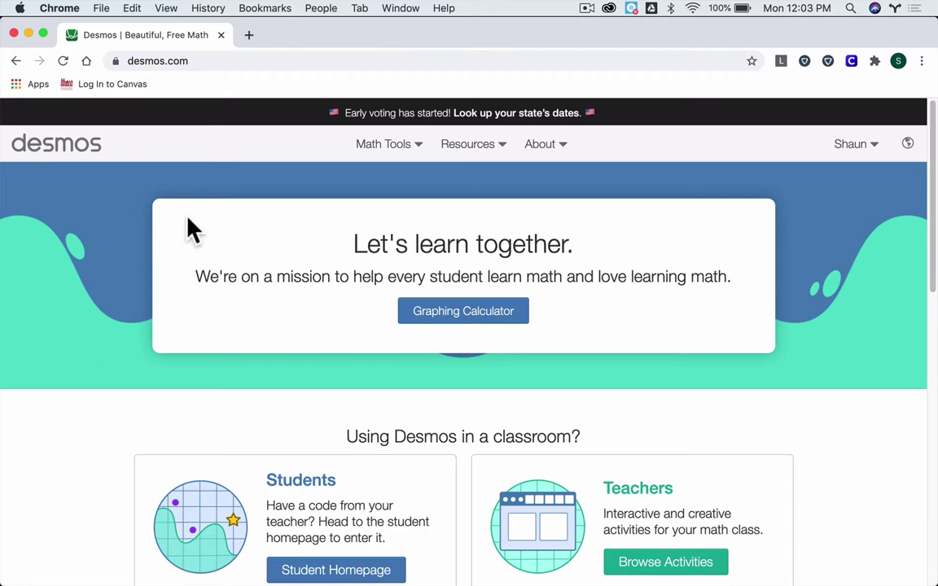
{"action": "left_click", "coordinate": [464, 313]}
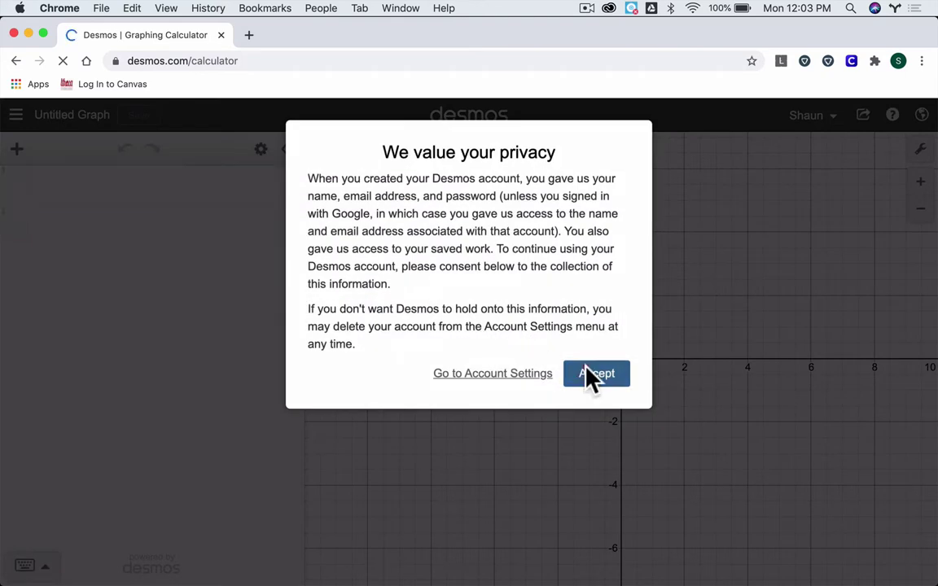
{"action": "left_click", "coordinate": [588, 374]}
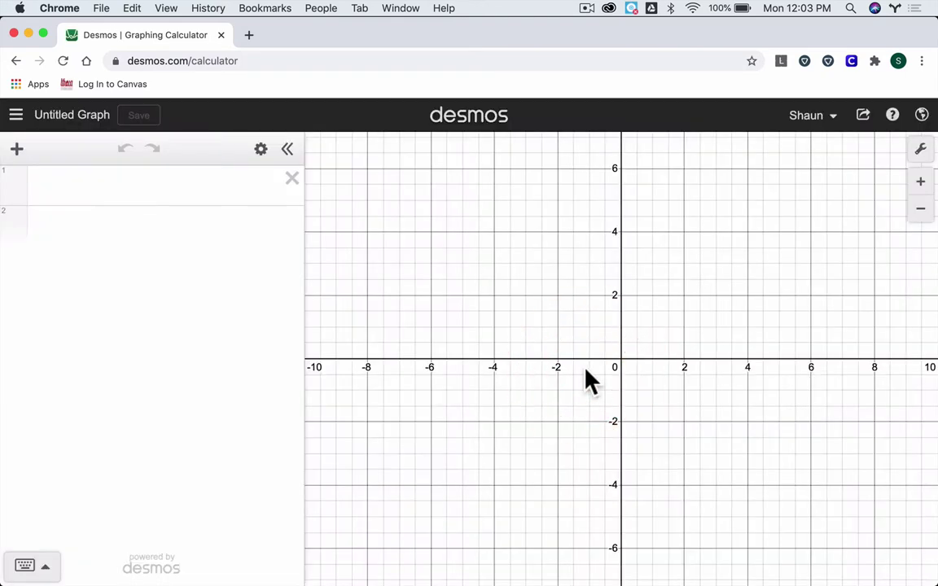
Calculate the combination nCr(4,3) in the first expression line
{"action": "left_click", "coordinate": [94, 186]}
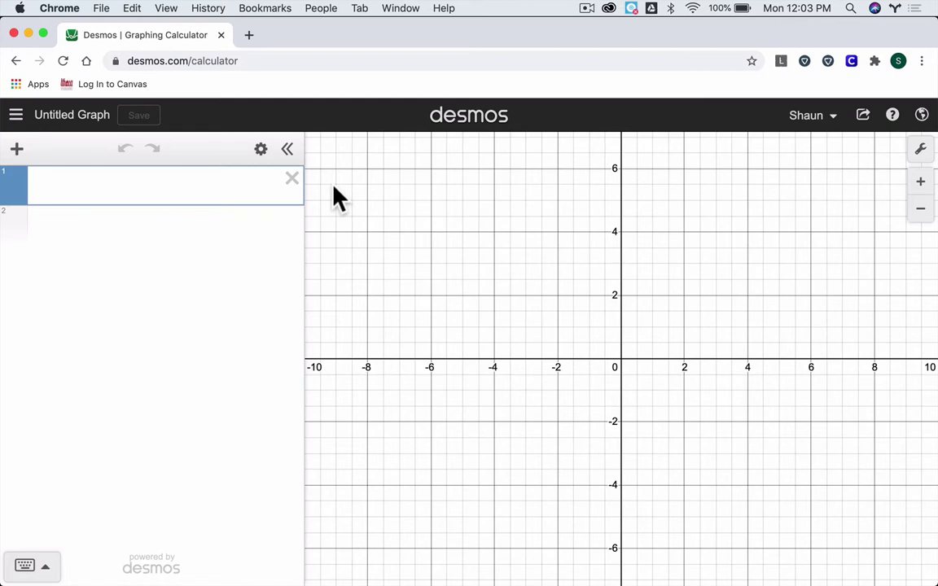
{"action": "type", "text": "n"}
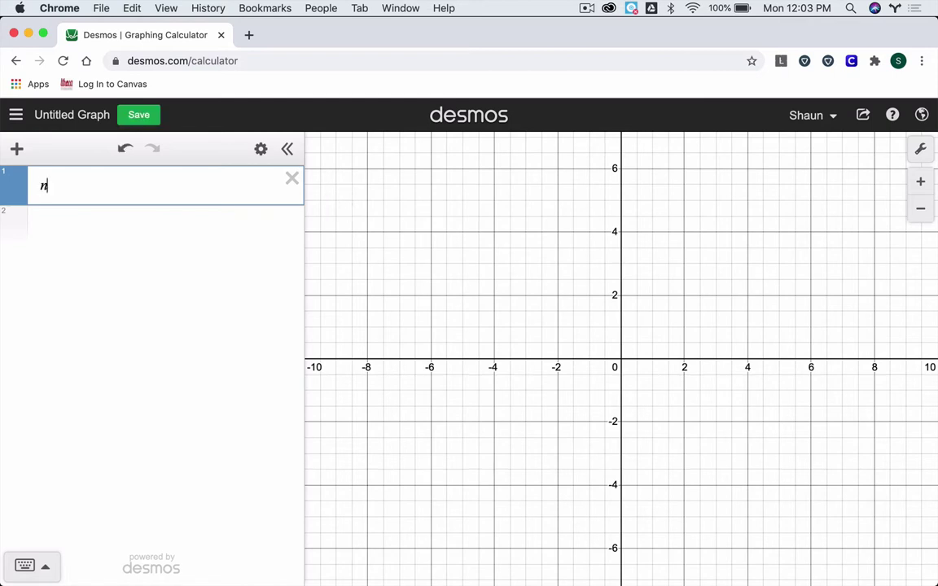
{"action": "type", "text": "Cr("}
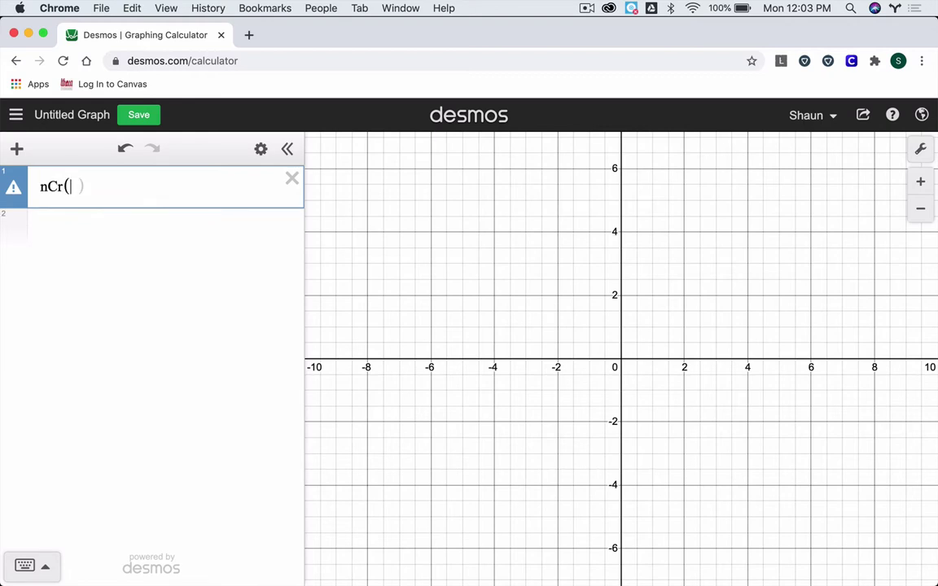
{"action": "type", "text": "4"}
{"action": "type", "text": ",2"}
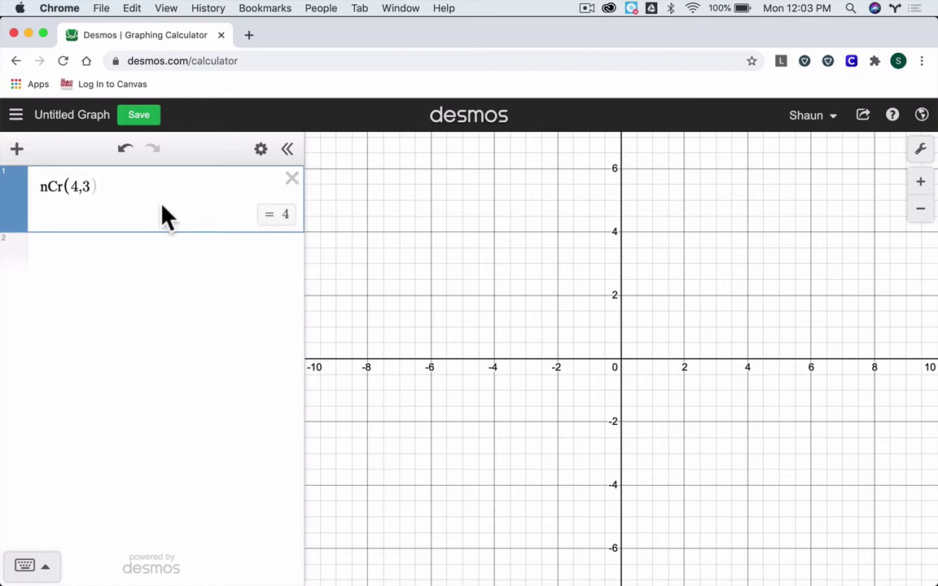
Clear the first expression and calculate the combination nCr(36,11) in its place
{"action": "left_click_drag", "start_coordinate": [121, 190], "coordinate": [37, 184]}
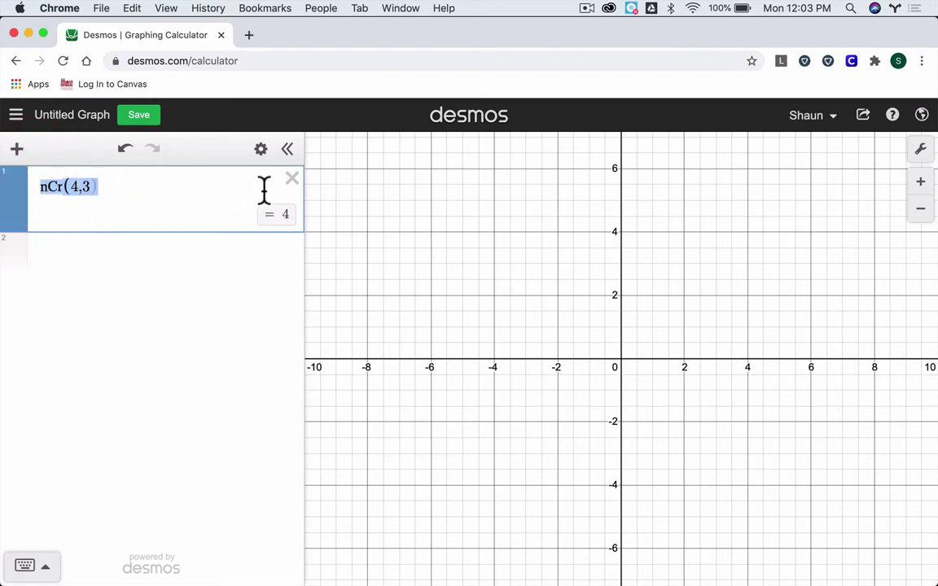
{"action": "left_click", "coordinate": [291, 180]}
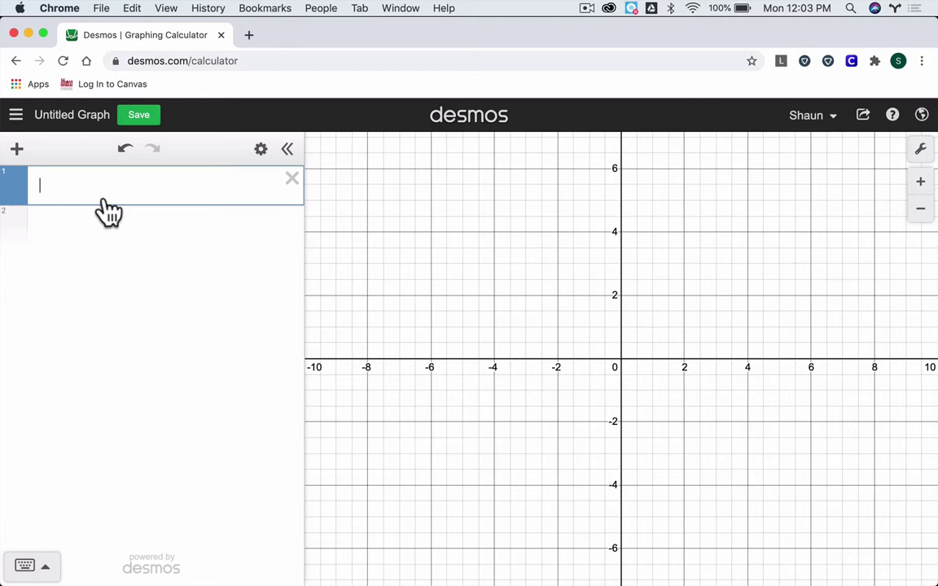
{"action": "type", "text": "nC"}
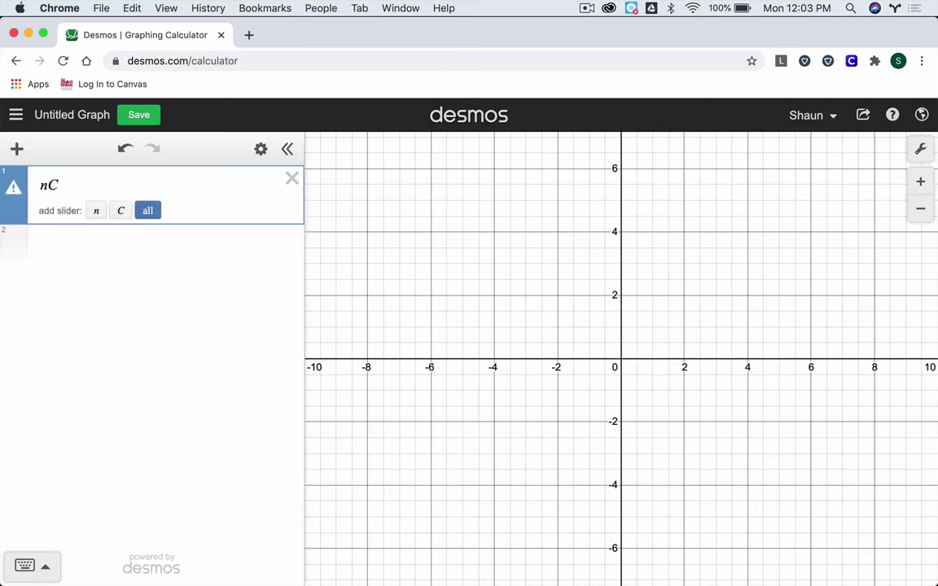
{"action": "type", "text": "r("}
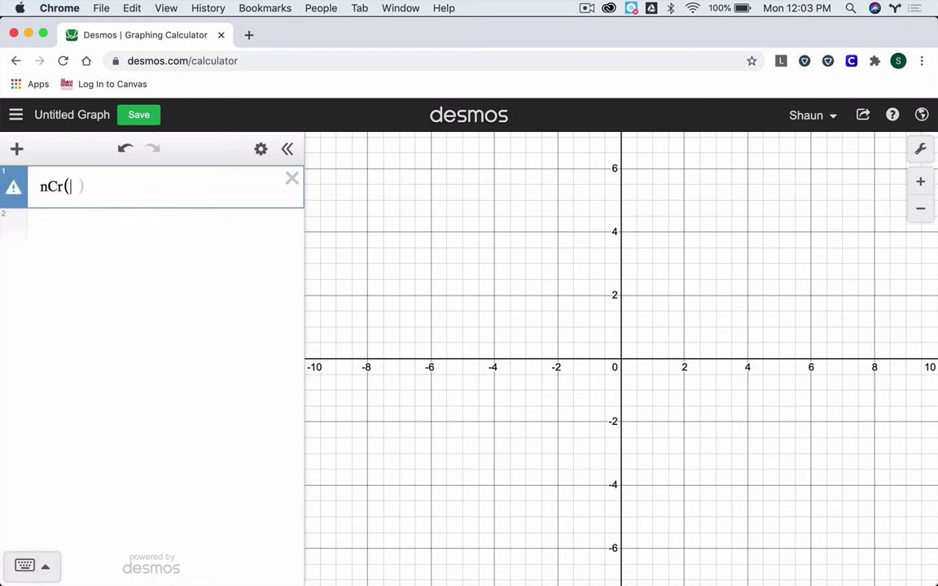
{"action": "type", "text": "36,11"}
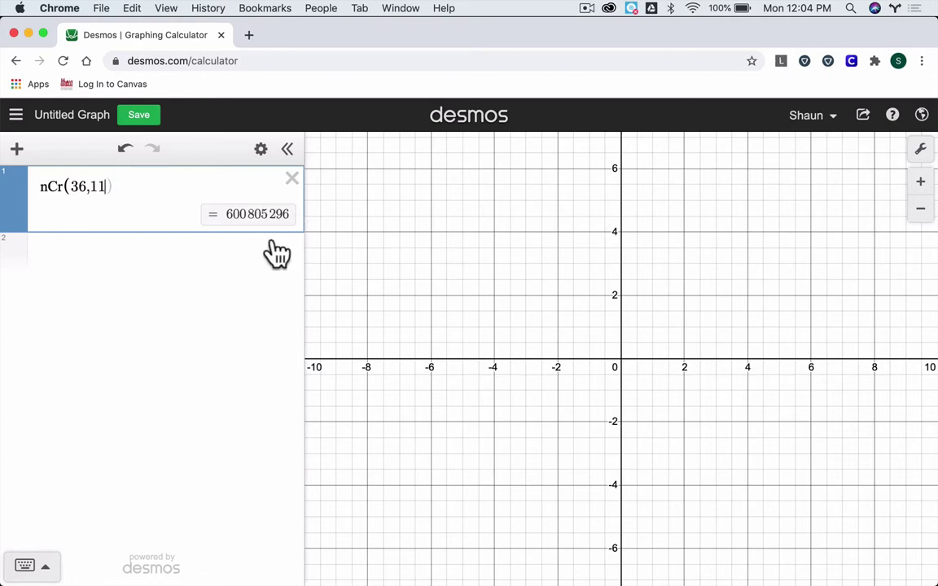
Enter the combination formula 36!/(11!(36−11)!) as a fraction enclosed in parentheses in the second expression line
{"action": "left_click", "coordinate": [159, 252]}
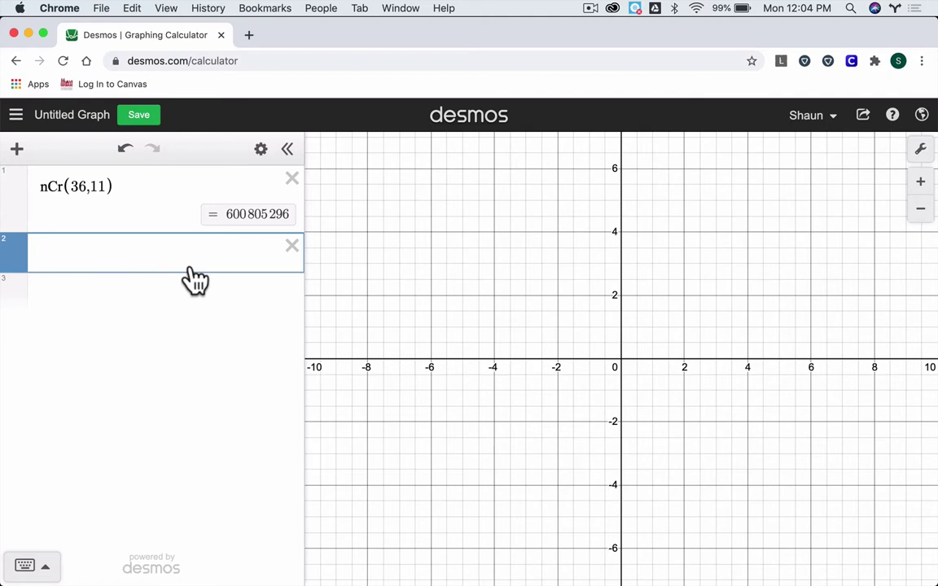
{"action": "type", "text": "("}
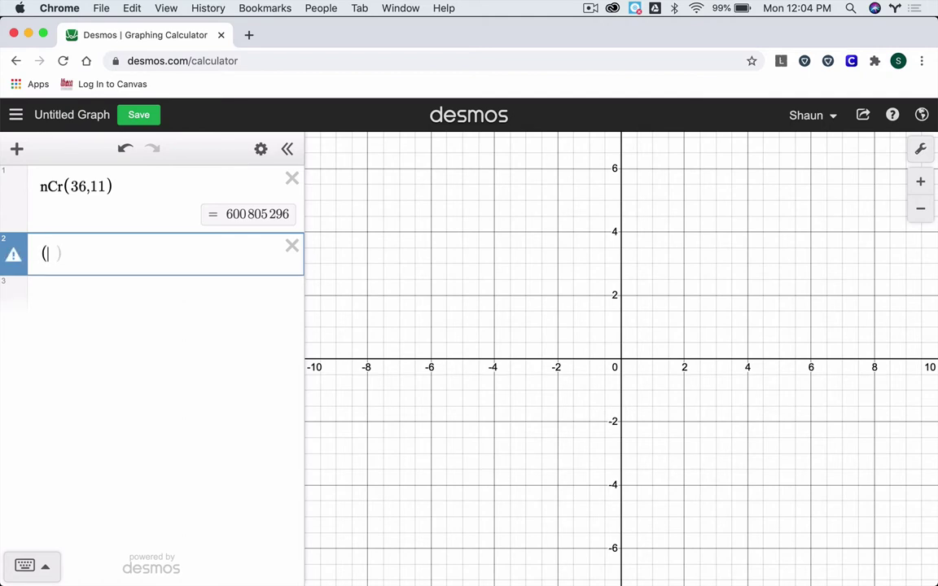
{"action": "type", "text": "n36!"}
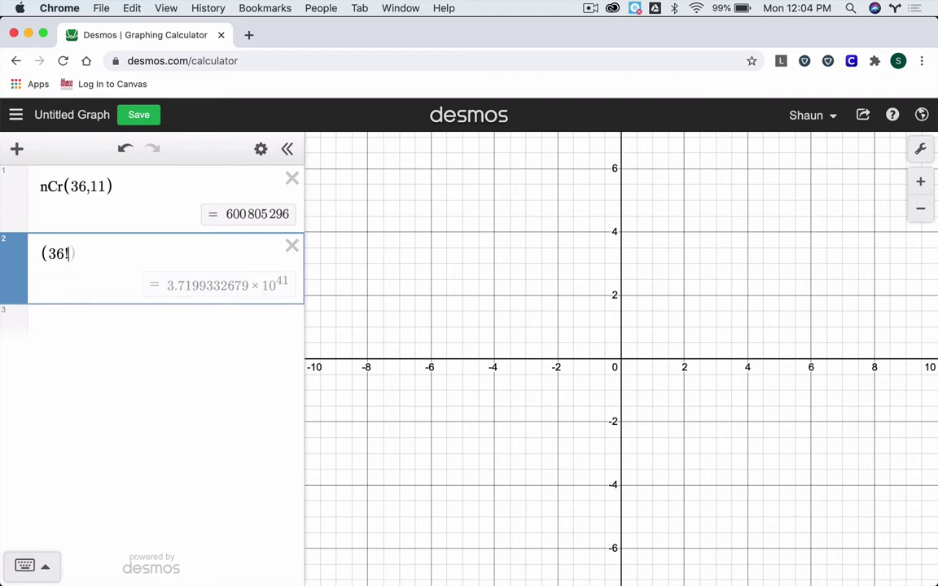
{"action": "type", "text": "/"}
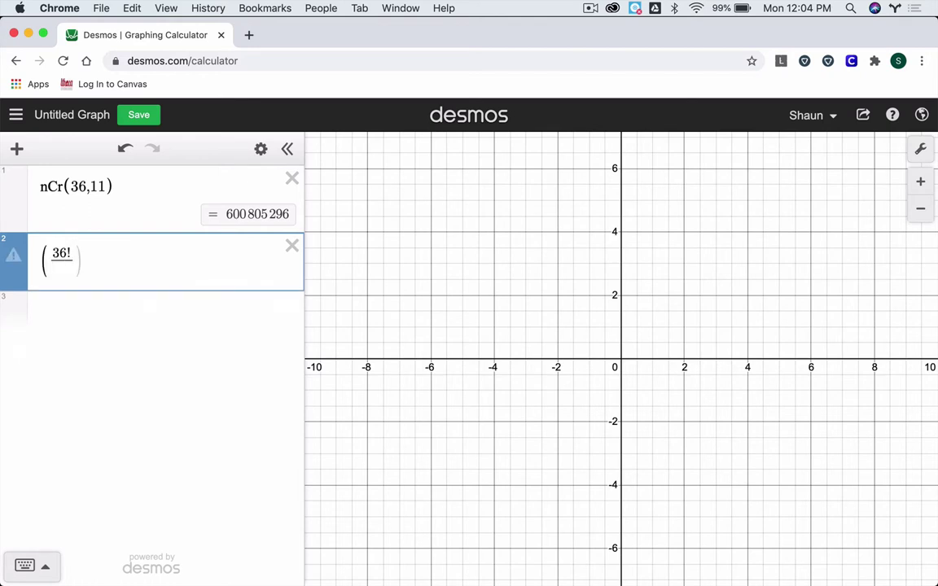
{"action": "type", "text": "("}
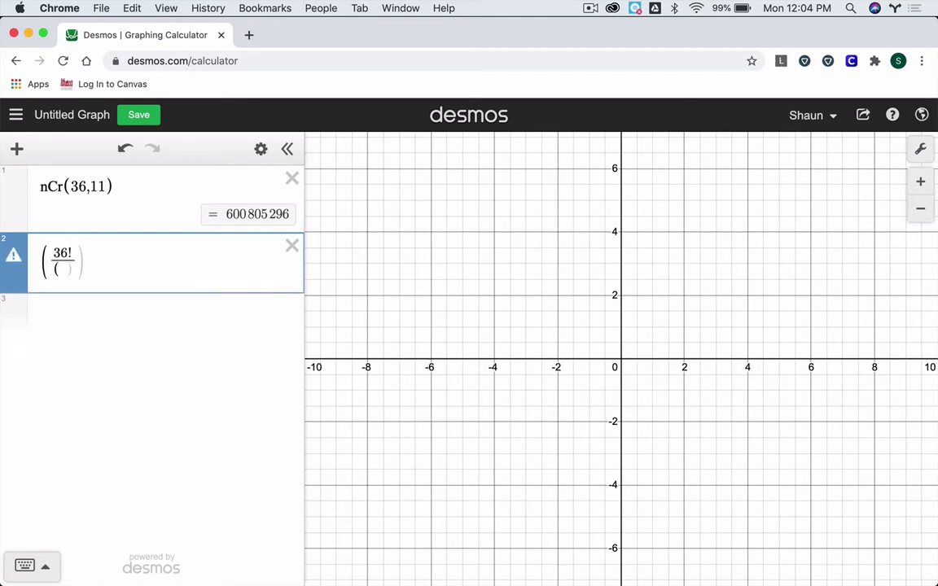
{"action": "type", "text": "11!"}
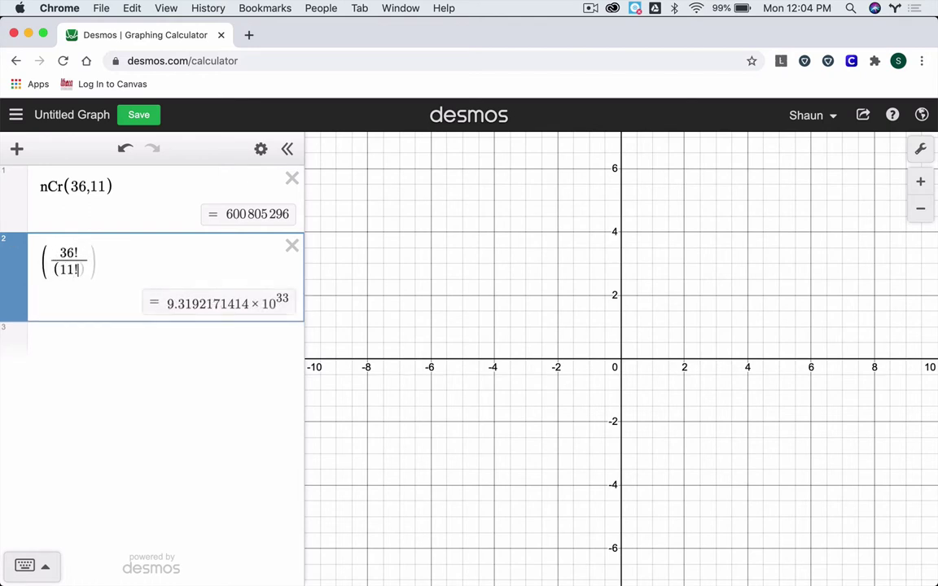
{"action": "type", "text": "("}
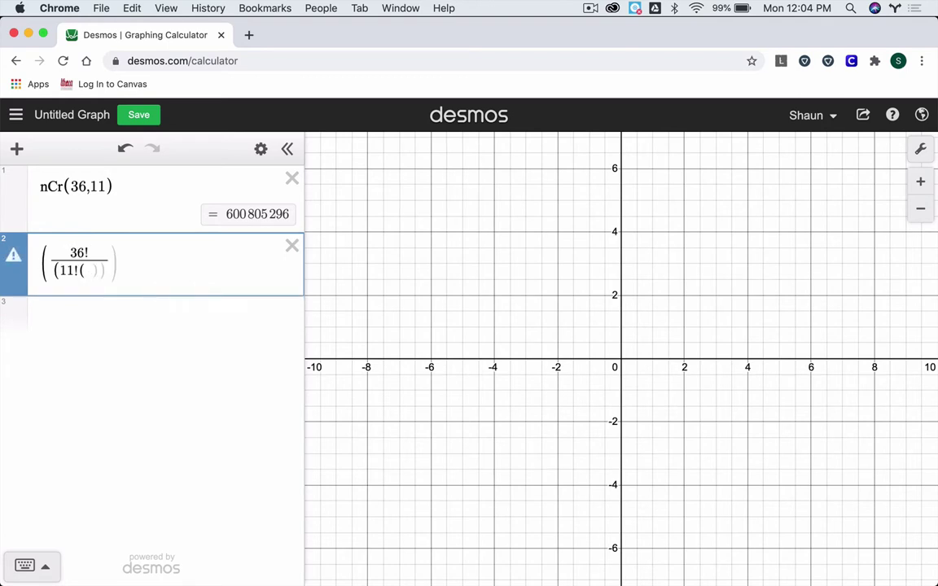
{"action": "type", "text": "36-11"}
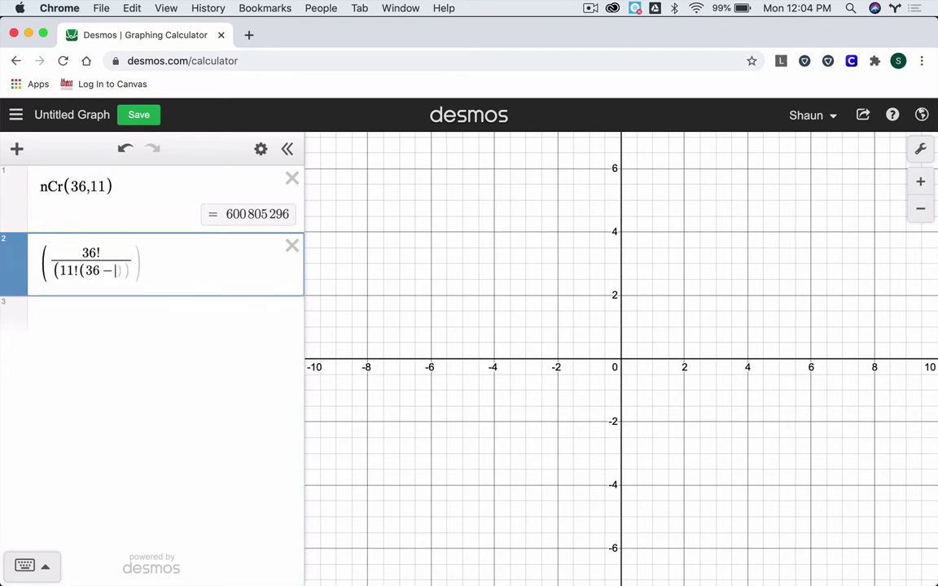
{"action": "type", "text": ")!"}
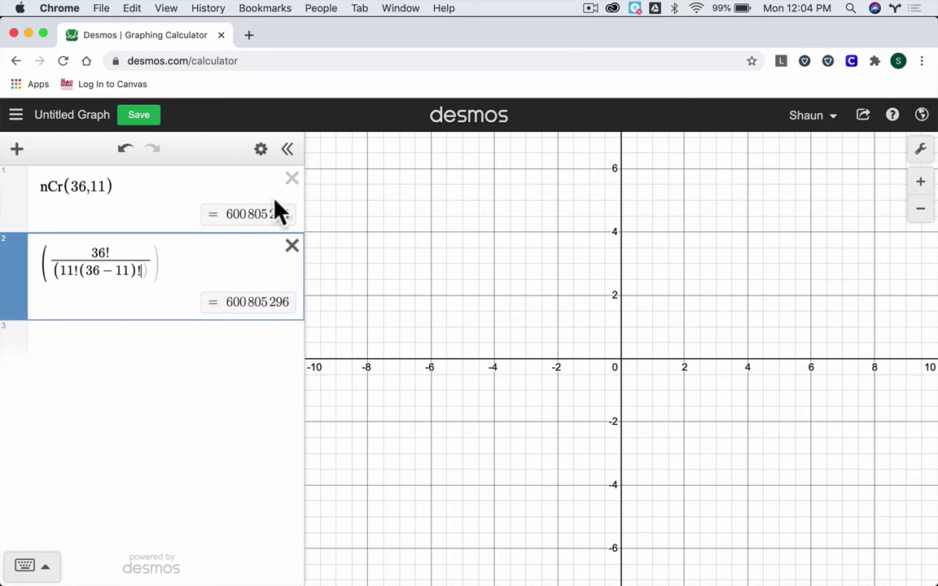
Remove the outer parentheses around the factorial fraction by cutting the fraction and pasting it back into the emptied line
{"action": "left_click_drag", "start_coordinate": [153, 261], "coordinate": [96, 277]}
{"action": "key", "text": "super+x"}
{"action": "key", "text": "BackSpace"}
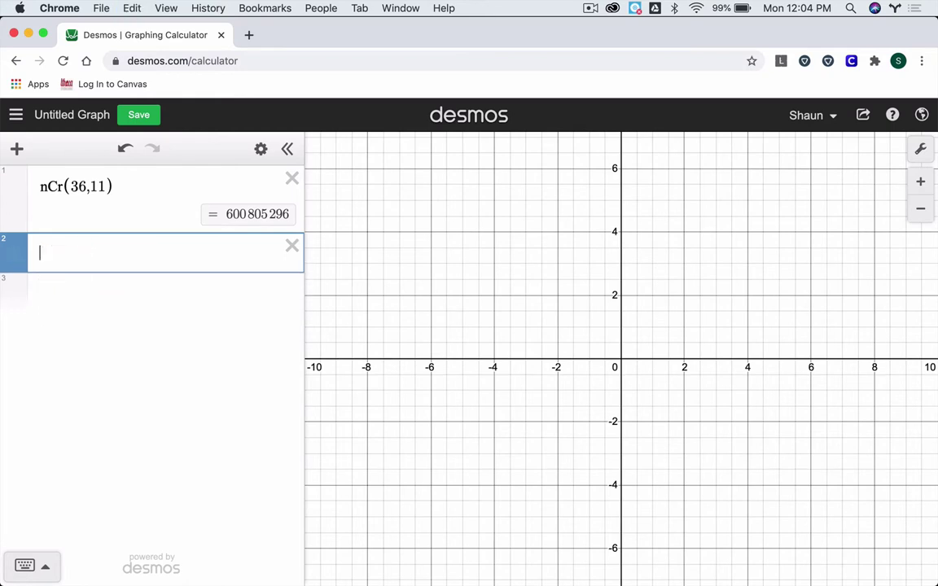
{"action": "key", "text": "super+v"}
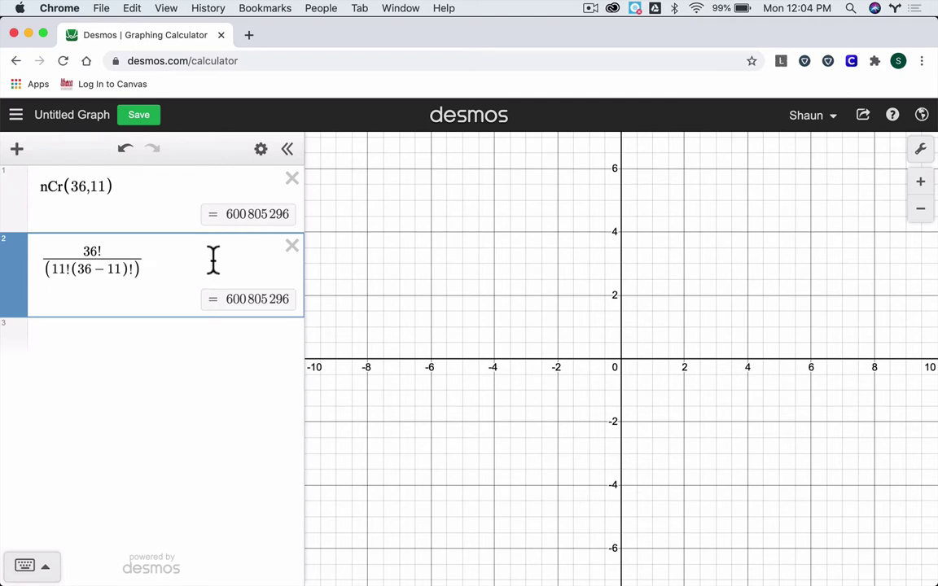
Multiply the factorial fraction by (1/6)^11
{"action": "type", "text": "*"}
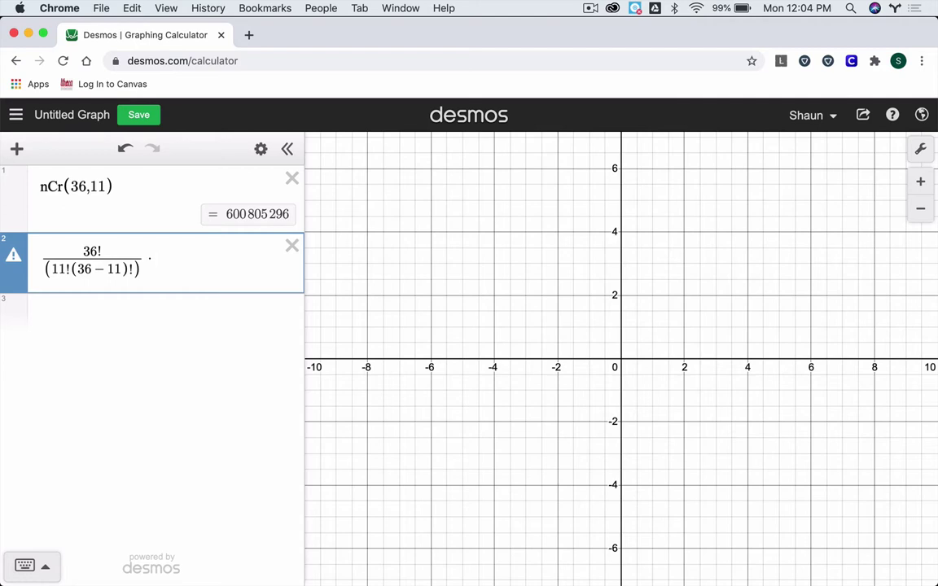
{"action": "type", "text": "(1/6"}
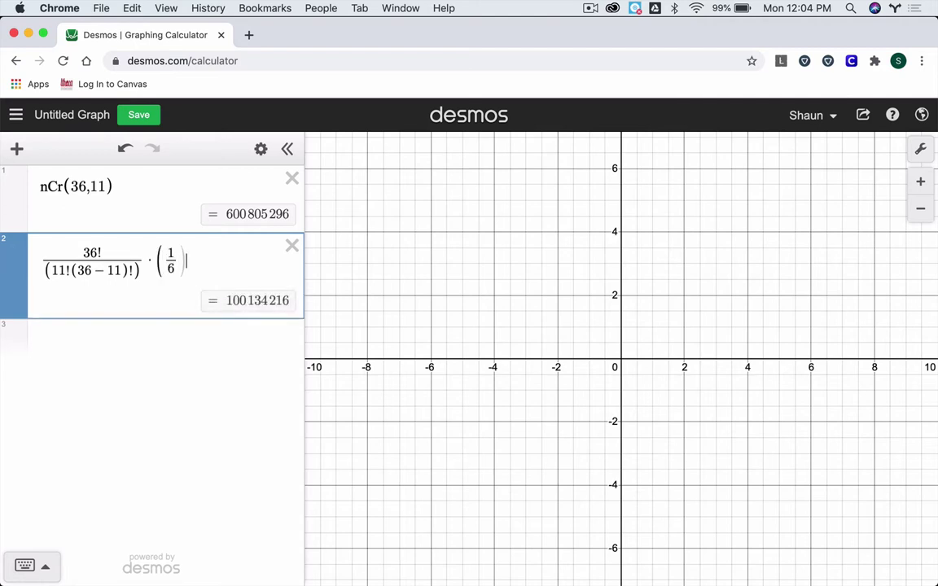
{"action": "type", "text": ")^"}
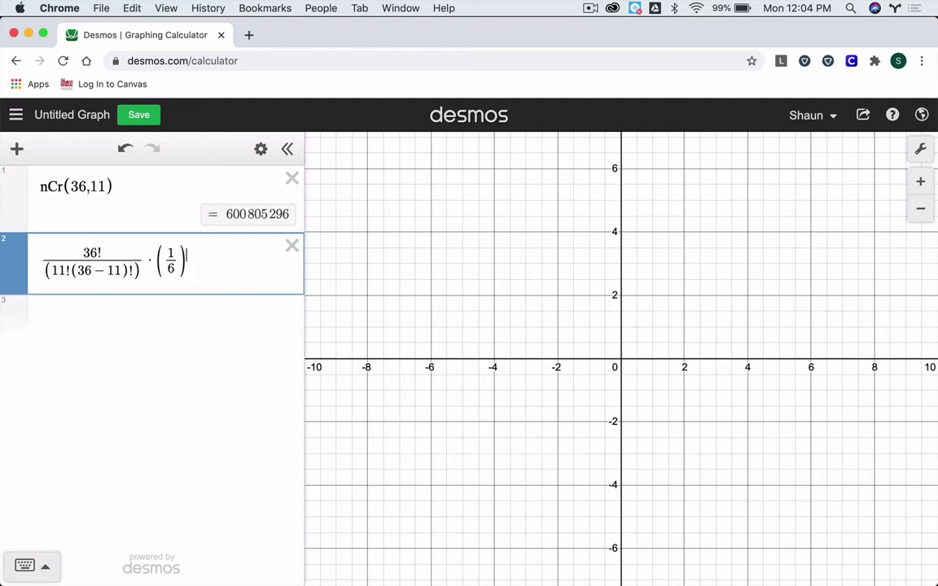
{"action": "type", "text": "11"}
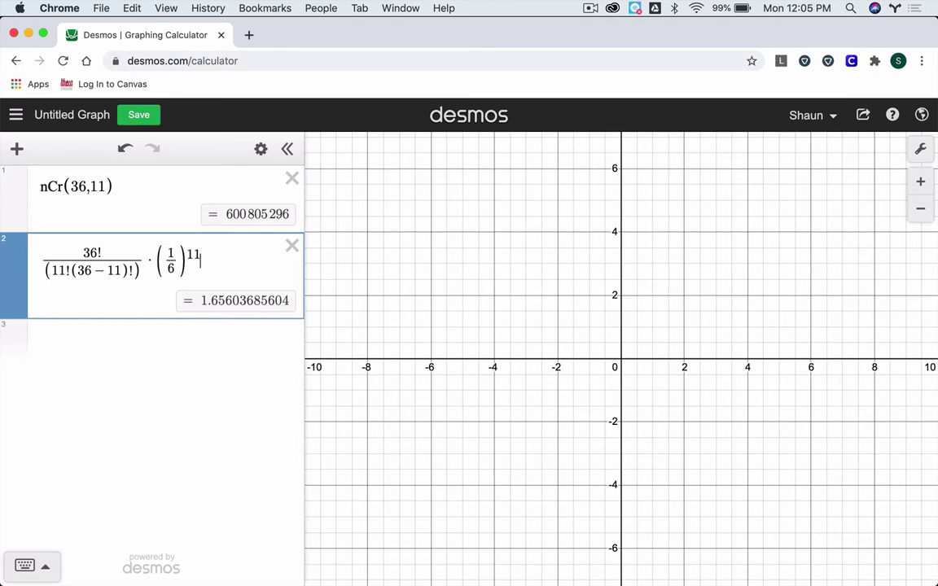
{"action": "key", "text": "Right"}
Multiply the expression further by (5/6)^25 and highlight the resulting probability
{"action": "type", "text": "*"}
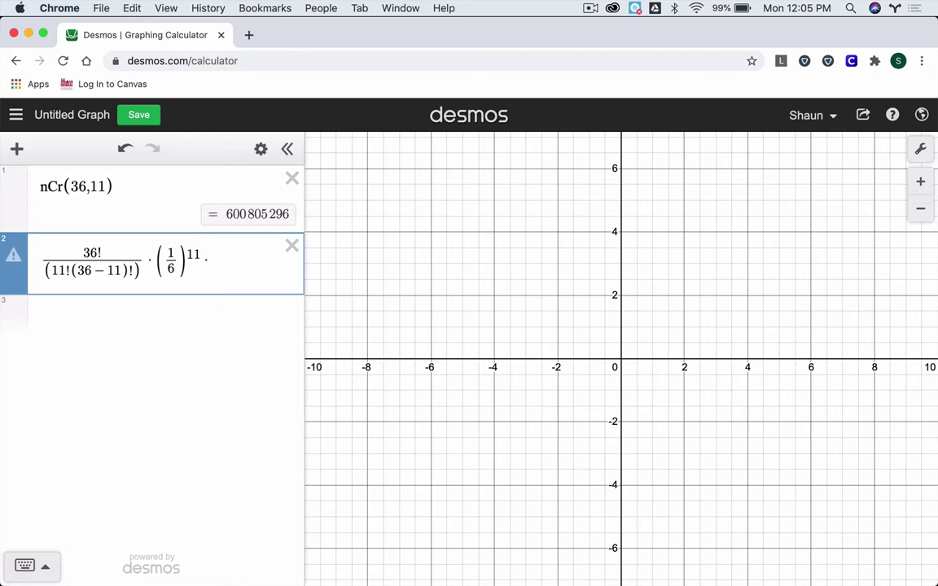
{"action": "type", "text": "("}
{"action": "type", "text": "5/6"}
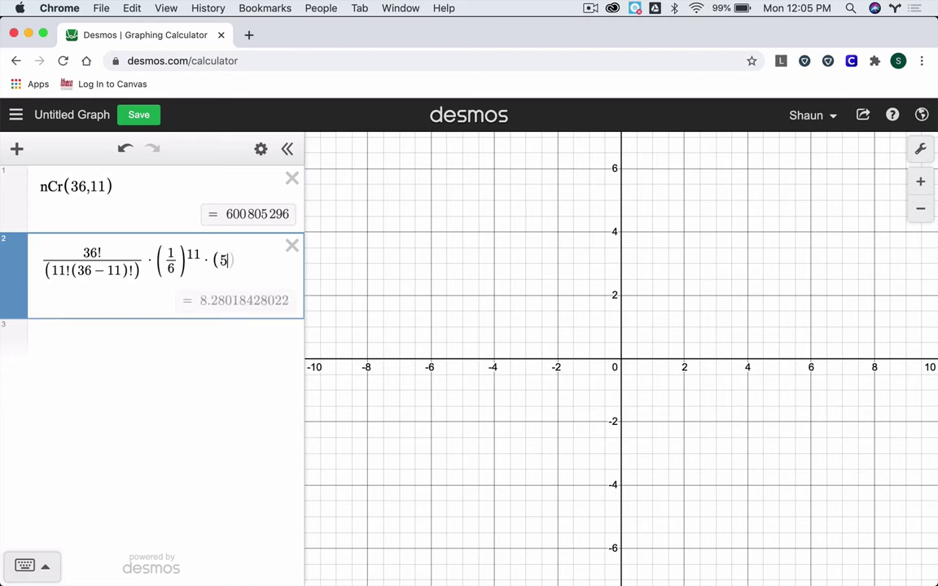
{"action": "key", "text": "Right"}
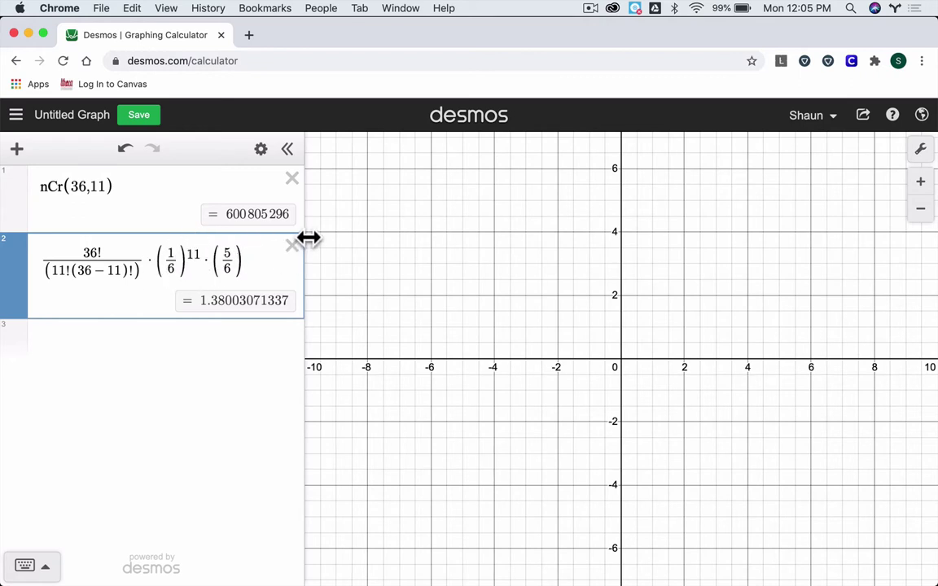
{"action": "type", "text": "25"}
{"action": "key", "text": "BackSpace"}
{"action": "key", "text": "BackSpace"}
{"action": "type", "text": "^25"}
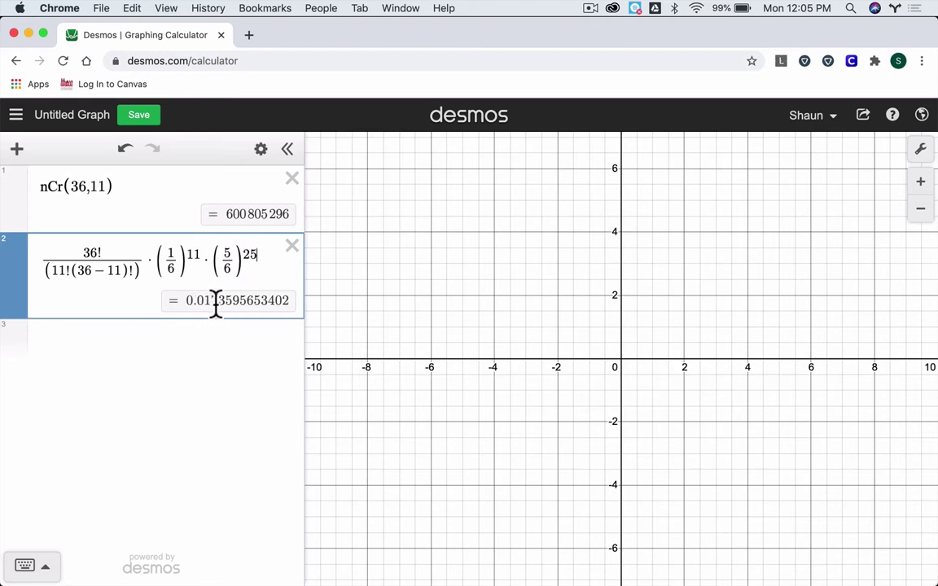
{"action": "left_click_drag", "start_coordinate": [187, 300], "coordinate": [299, 309]}
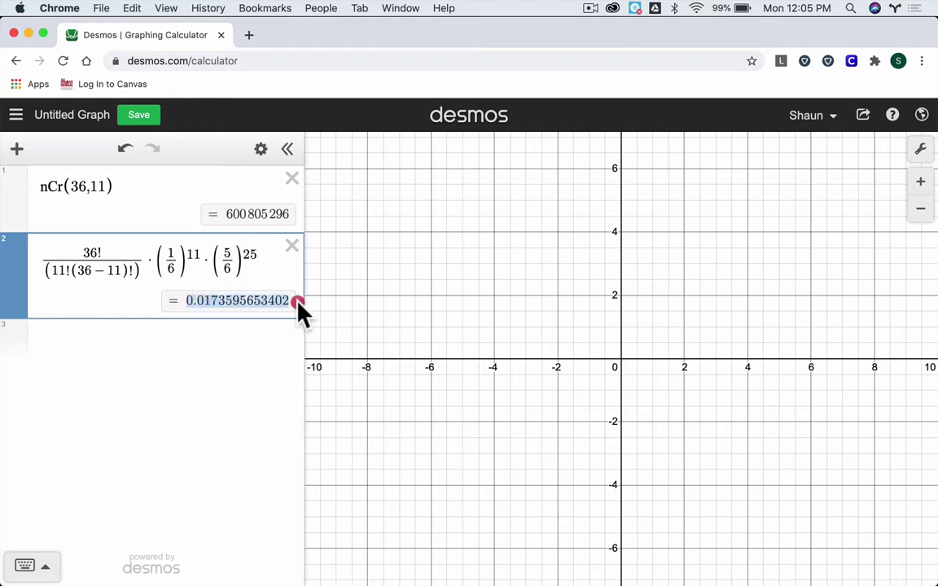
{"action": "left_click", "coordinate": [212, 301]}
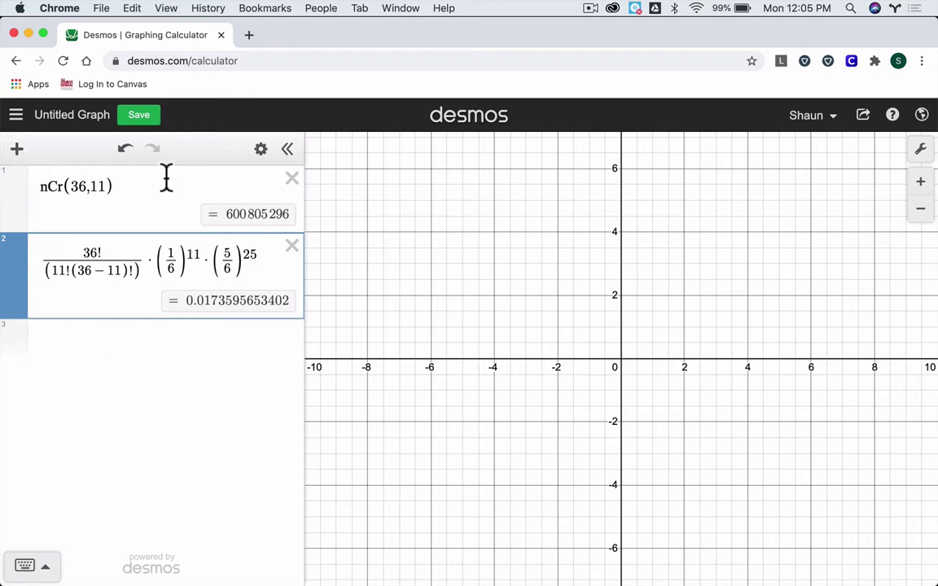
Delete the nCr(36,11) expression and add an empty folder below the binomial probability expression
{"action": "left_click", "coordinate": [292, 178]}
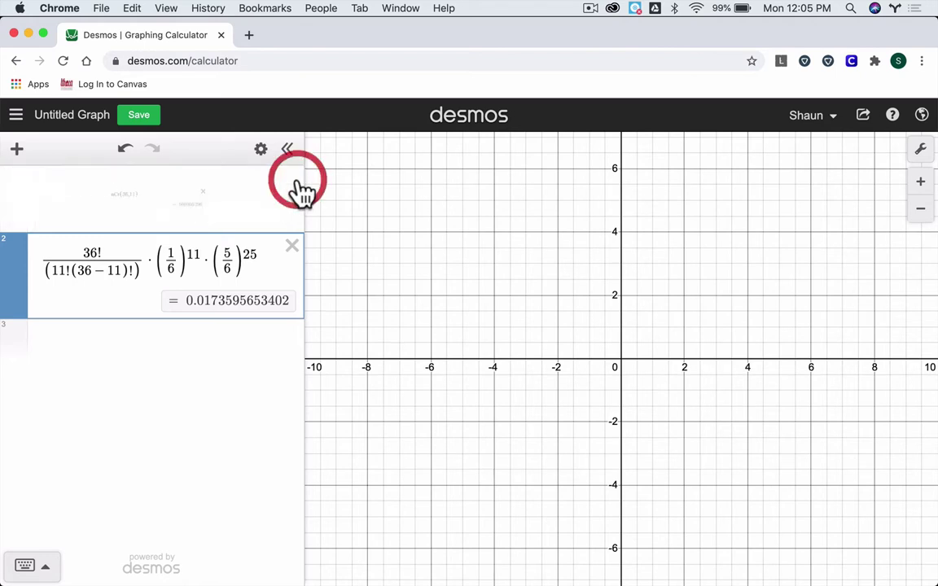
{"action": "left_click", "coordinate": [17, 151]}
{"action": "left_click", "coordinate": [36, 281]}
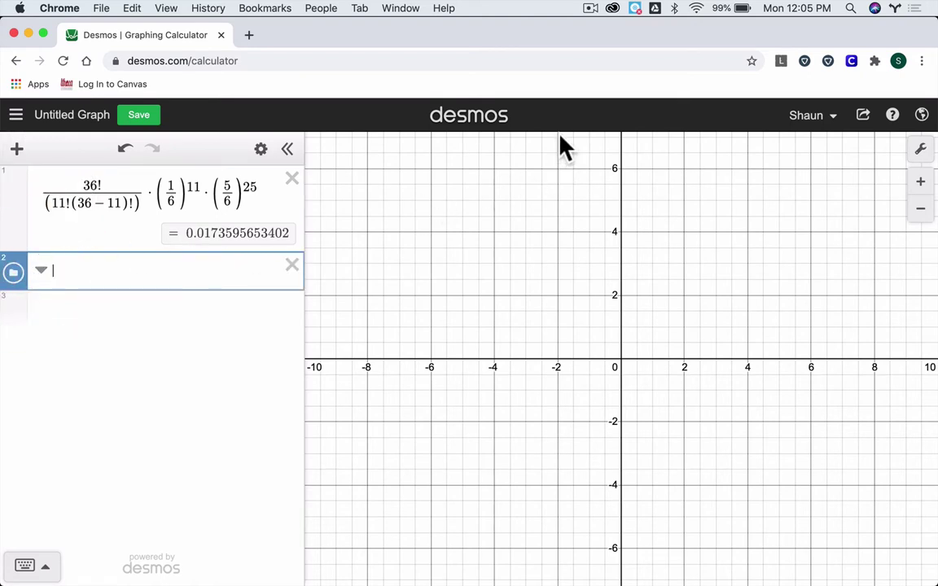
Name the new folder "binompdf for 11 roles of 5" and add an empty expression line below it
{"action": "type", "text": "binompdf for 11 roles"}
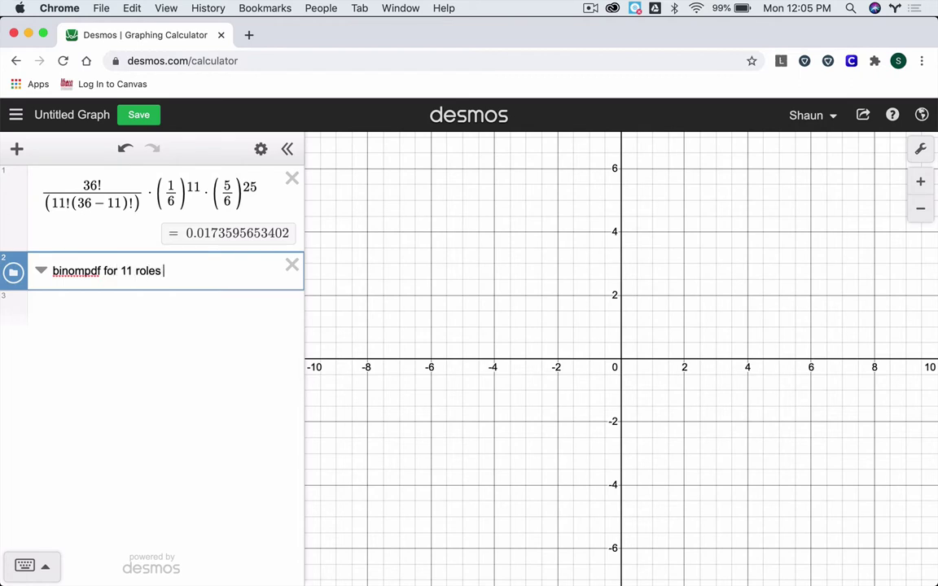
{"action": "type", "text": " of 5"}
{"action": "left_click", "coordinate": [135, 314]}
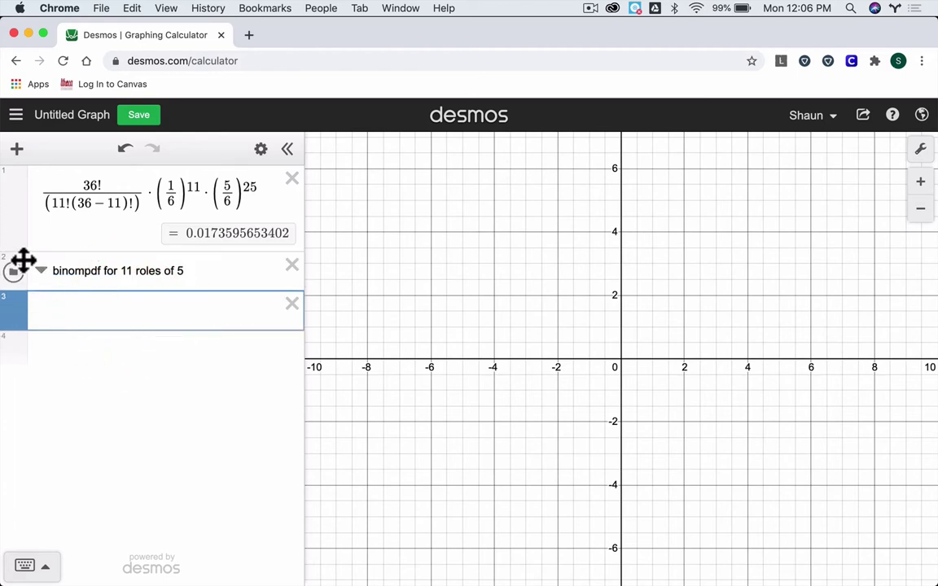
Move the folder above the binomial probability expression, then place the expression inside it and collapse the folder
{"action": "left_click_drag", "start_coordinate": [21, 259], "coordinate": [32, 184]}
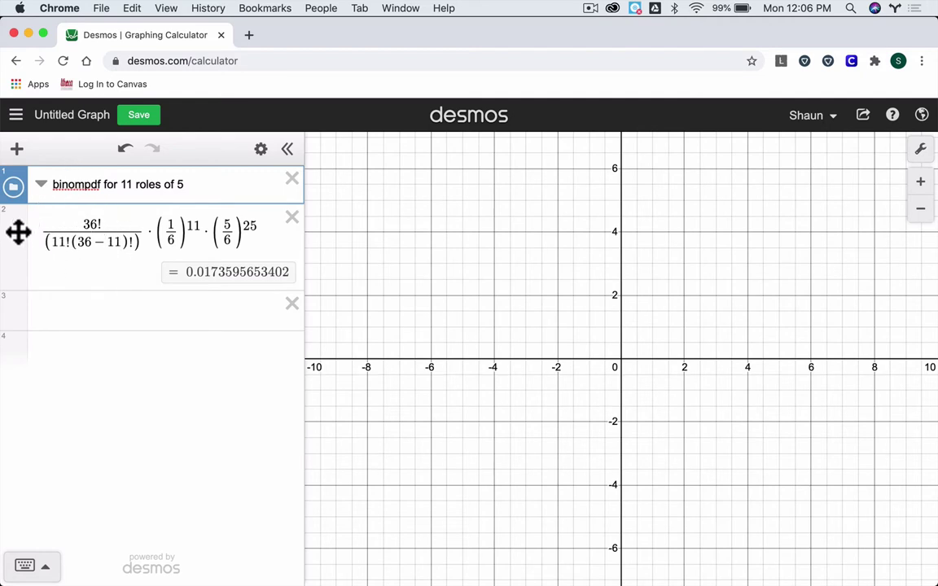
{"action": "left_click_drag", "start_coordinate": [18, 229], "coordinate": [32, 236]}
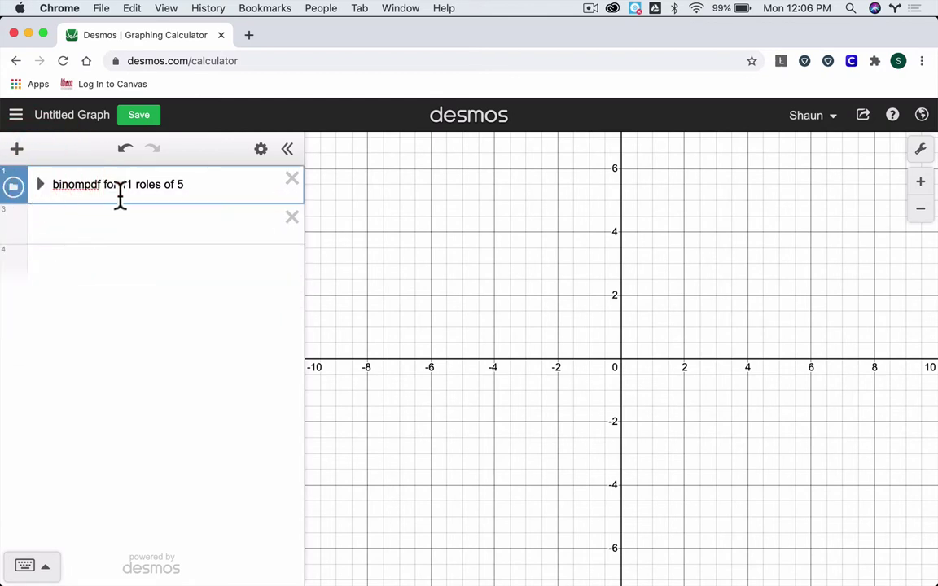
{"action": "left_click", "coordinate": [115, 255]}
{"action": "left_click", "coordinate": [118, 224]}
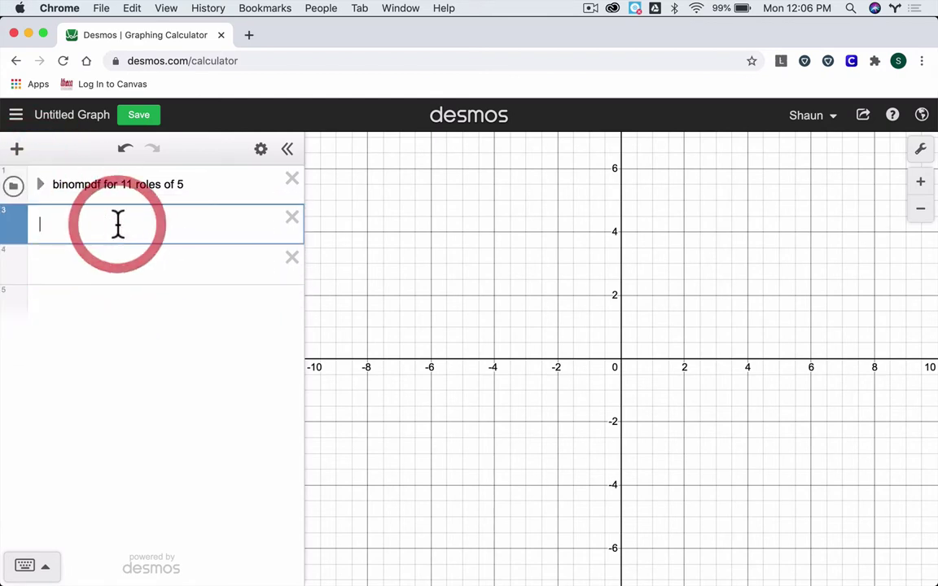
Switch to the presentation to read the prompt about graphing outcomes and their probabilities, then return to Desmos
{"action": "key", "text": "super+Tab"}
{"action": "left_click", "coordinate": [228, 234]}
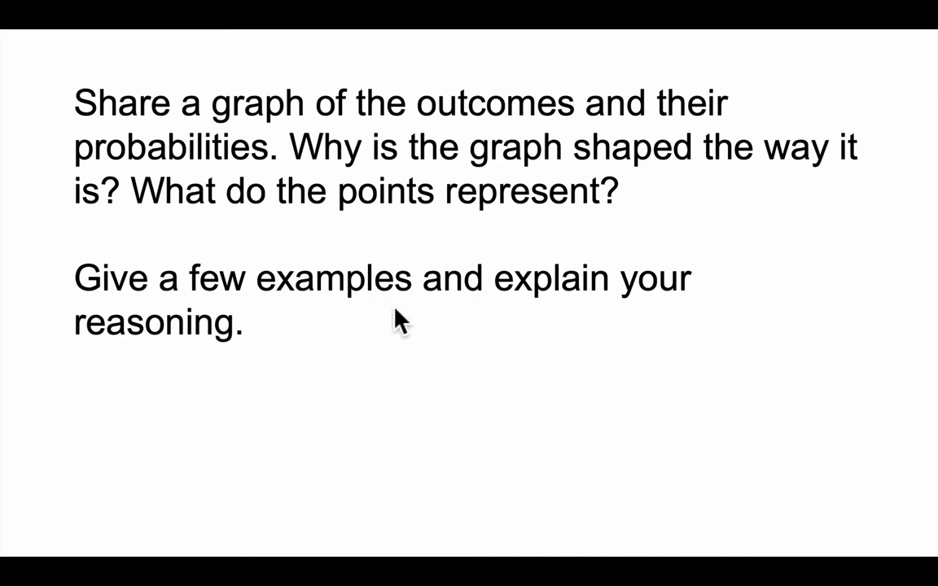
{"action": "key", "text": "super+Tab"}
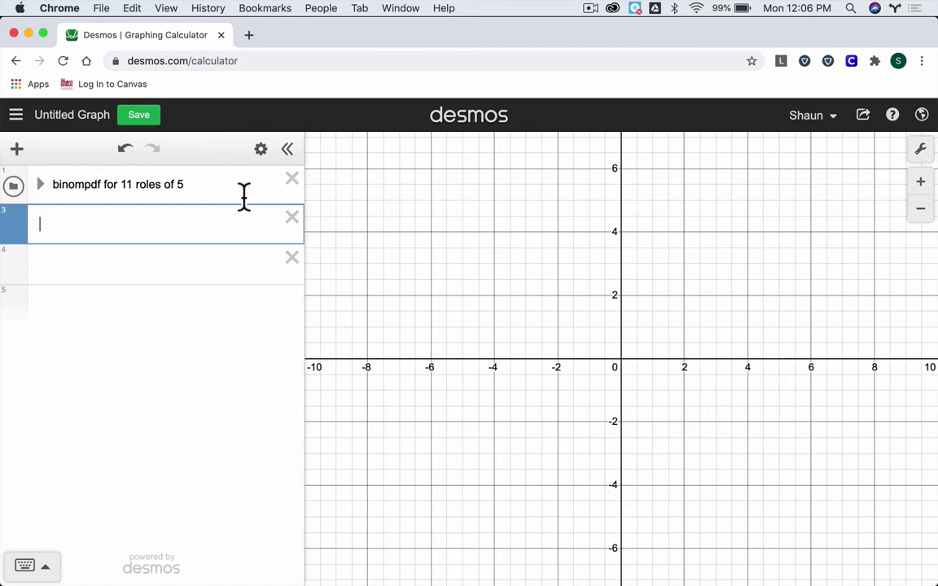
Enter the general combination fraction n!/(r!(n-r)!) in the empty line below the collapsed folder
{"action": "type", "text": "n!/"}
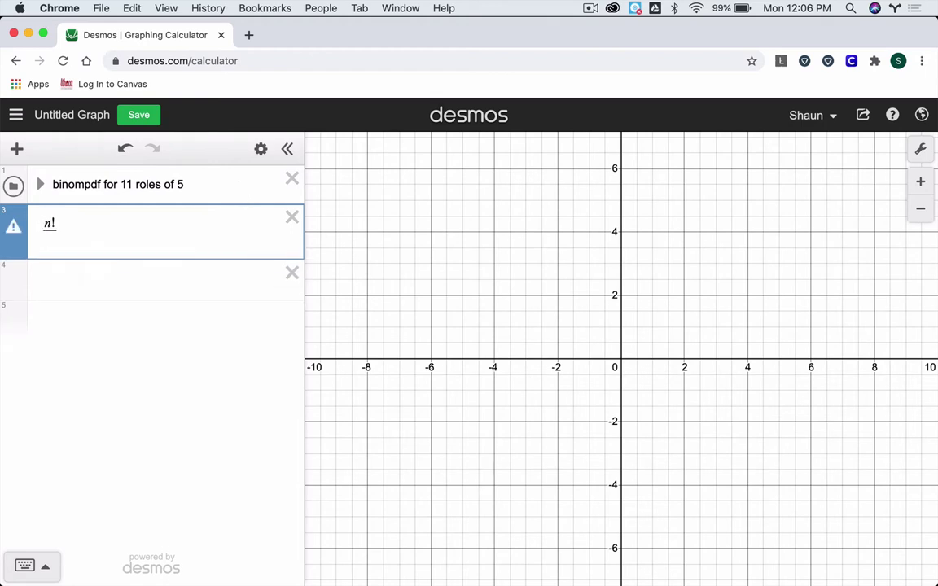
{"action": "type", "text": "r!"}
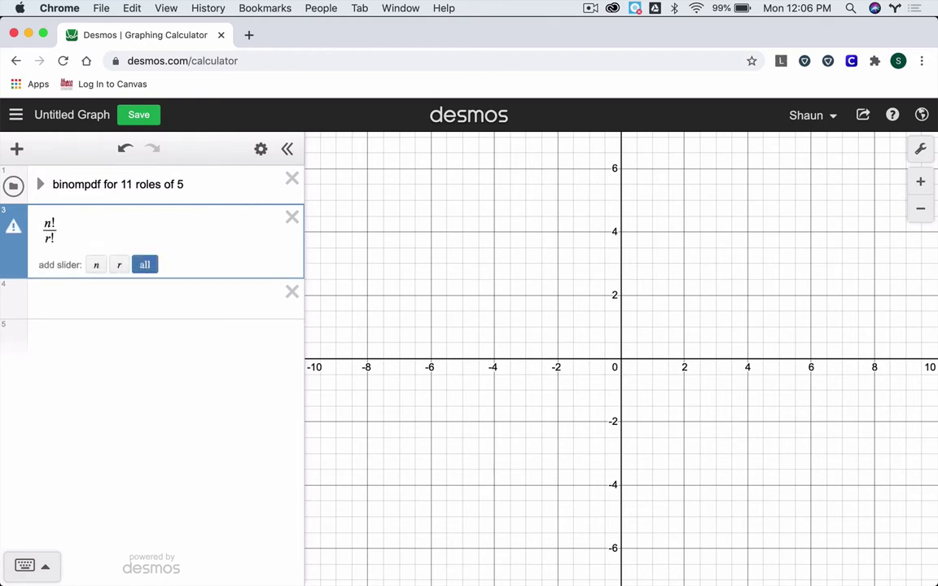
{"action": "type", "text": "("}
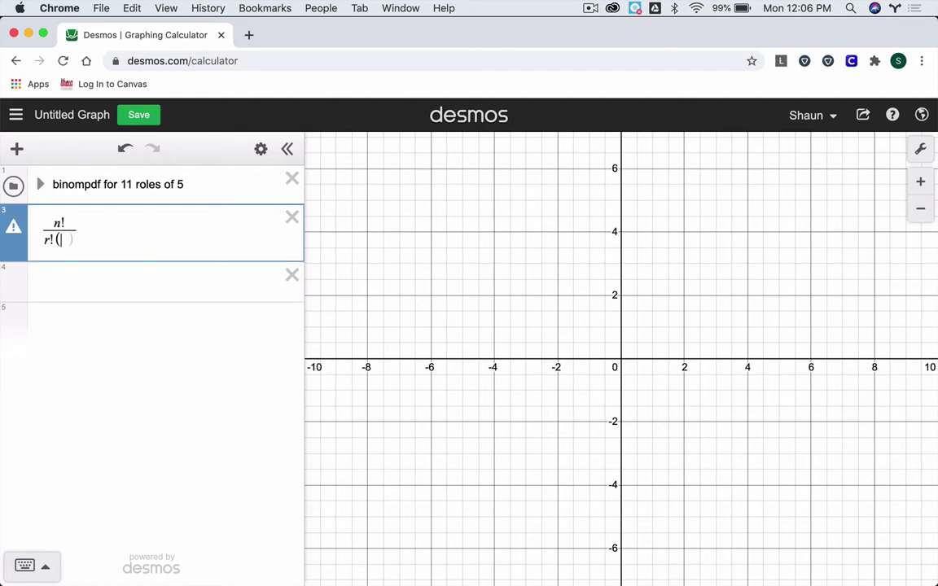
{"action": "type", "text": "n-r)"}
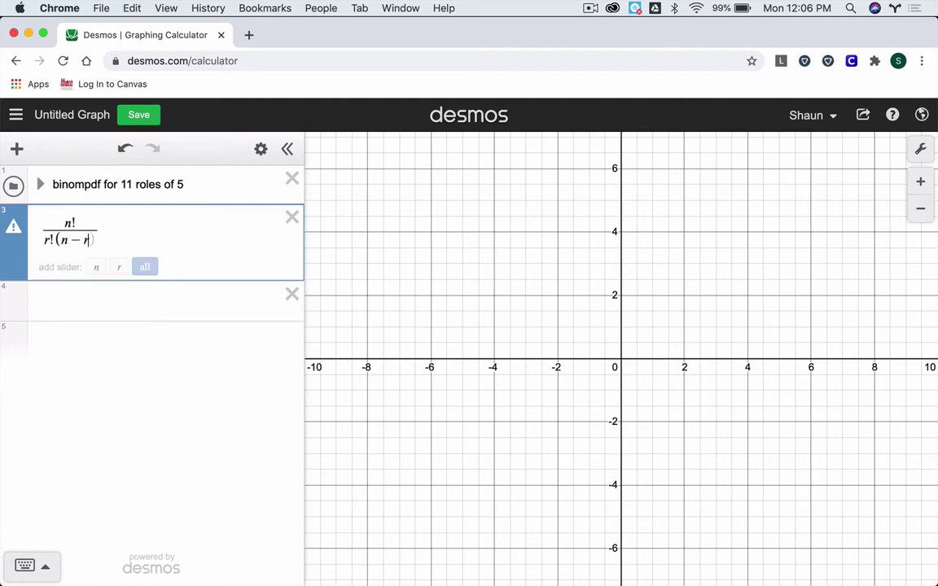
{"action": "type", "text": "!"}
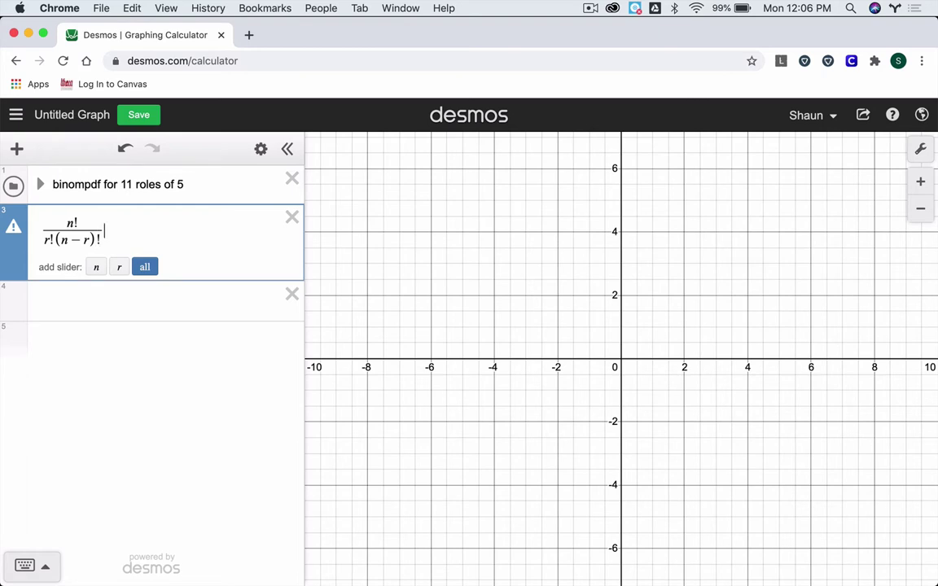
Multiply the general combination fraction by p^r and q^(n-r)
{"action": "key", "text": "Right"}
{"action": "type", "text": "*"}
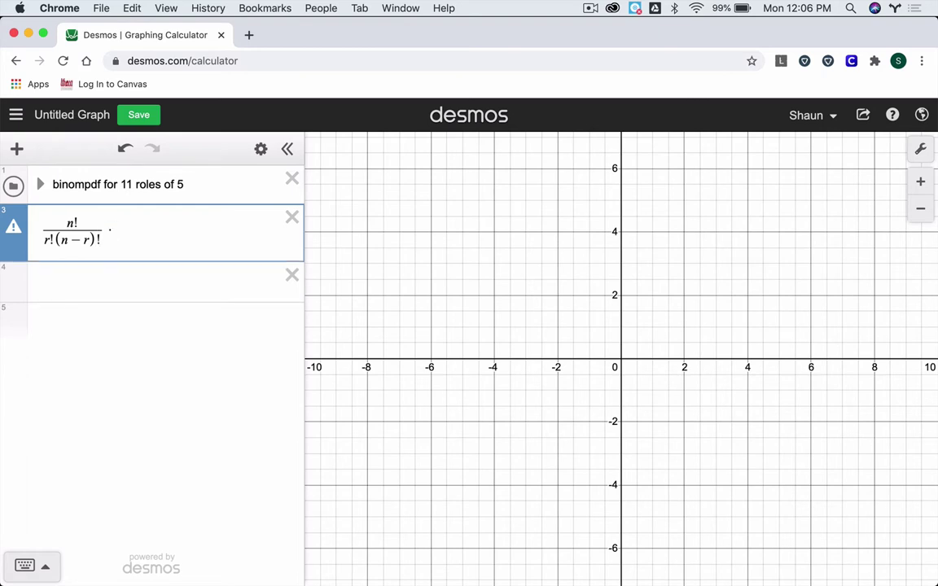
{"action": "type", "text": "p"}
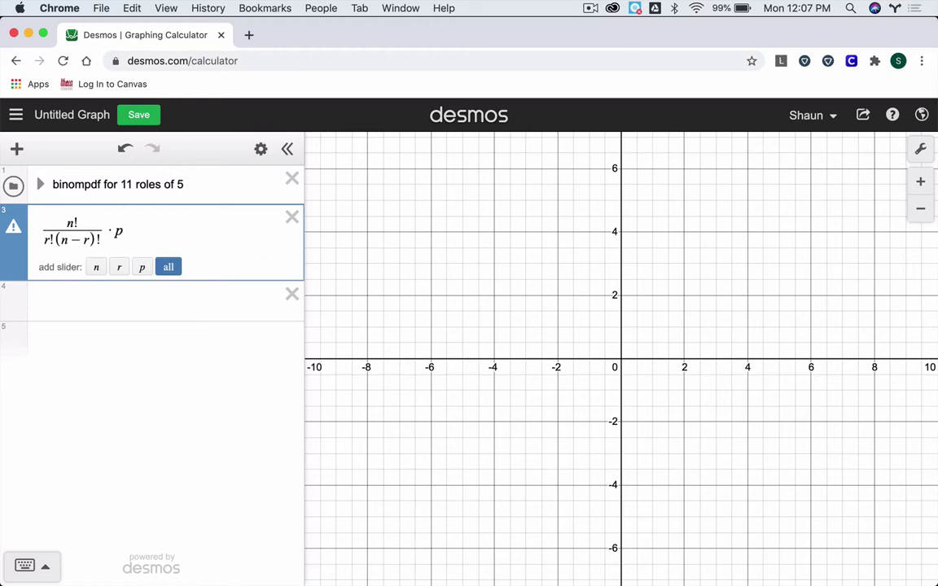
{"action": "type", "text": "^"}
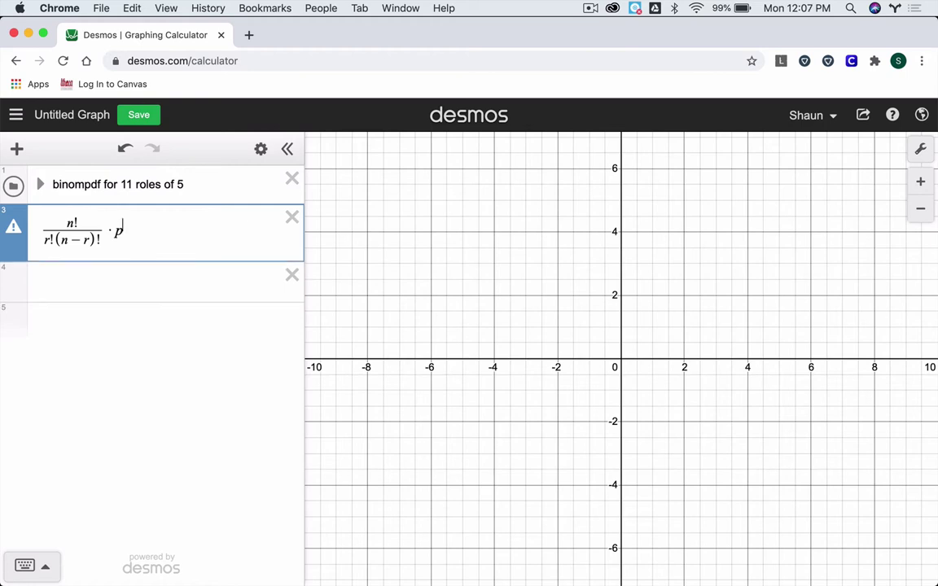
{"action": "type", "text": "r"}
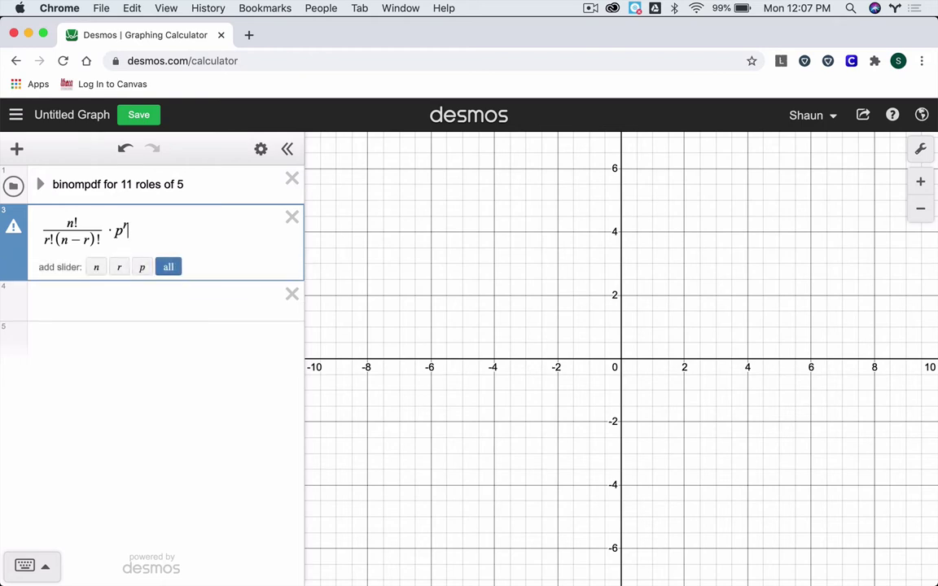
{"action": "type", "text": "*"}
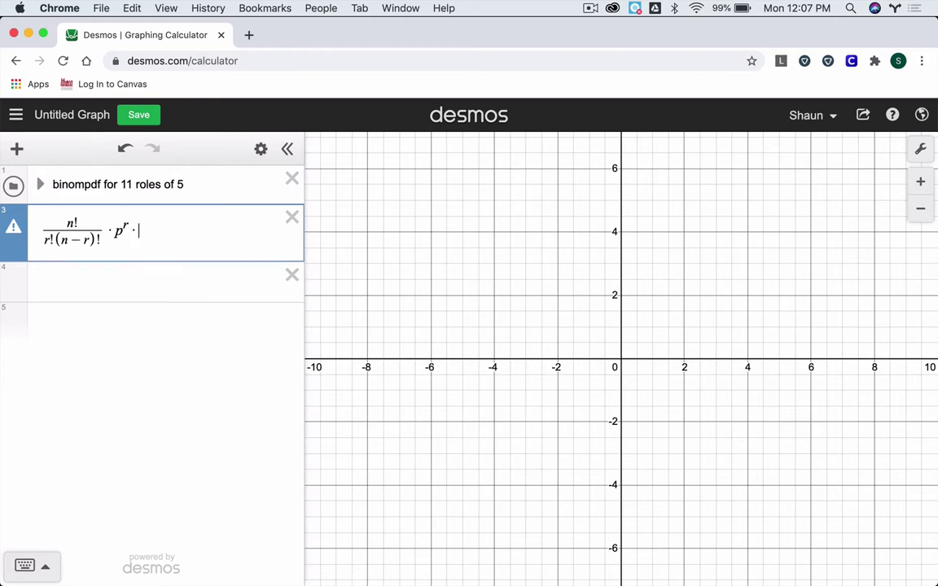
{"action": "type", "text": "q"}
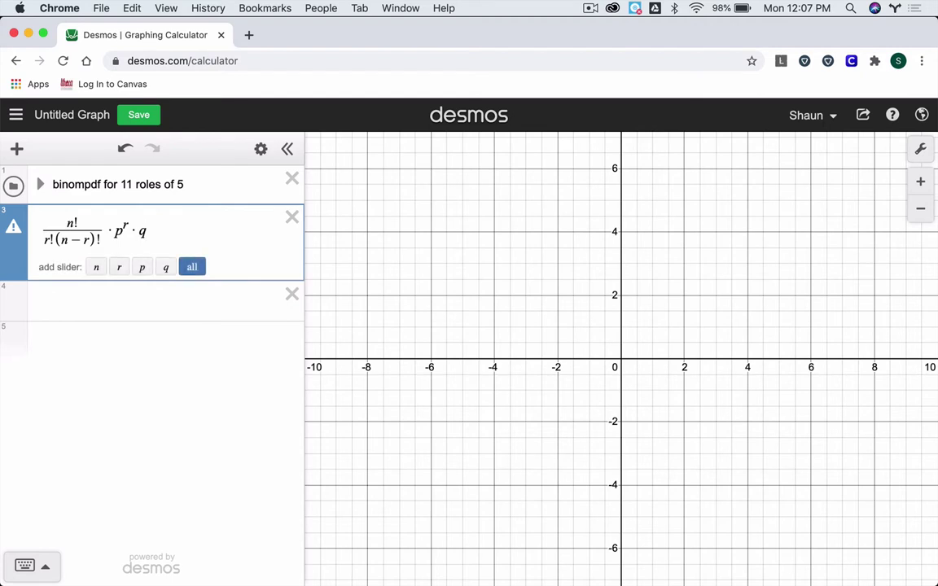
{"action": "type", "text": "^"}
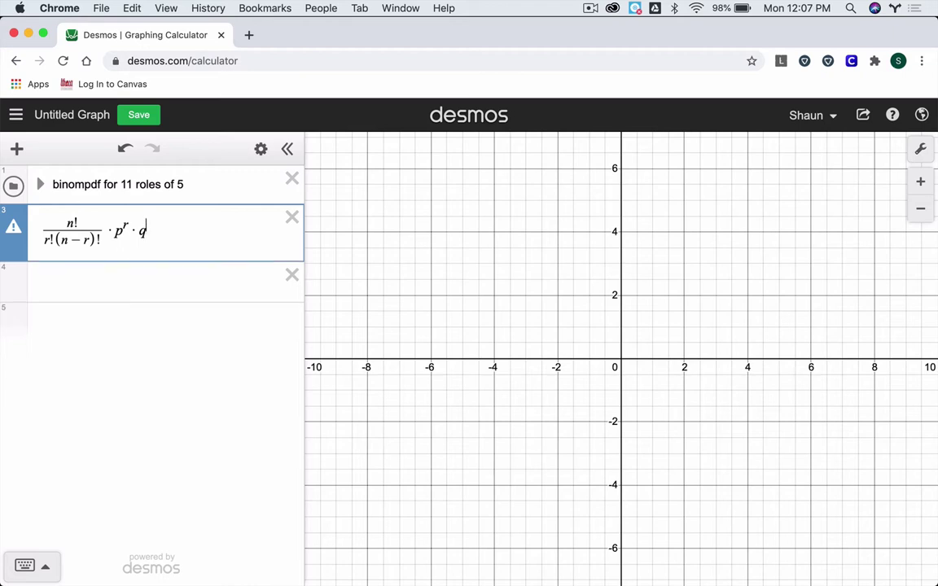
{"action": "type", "text": "(n-r"}
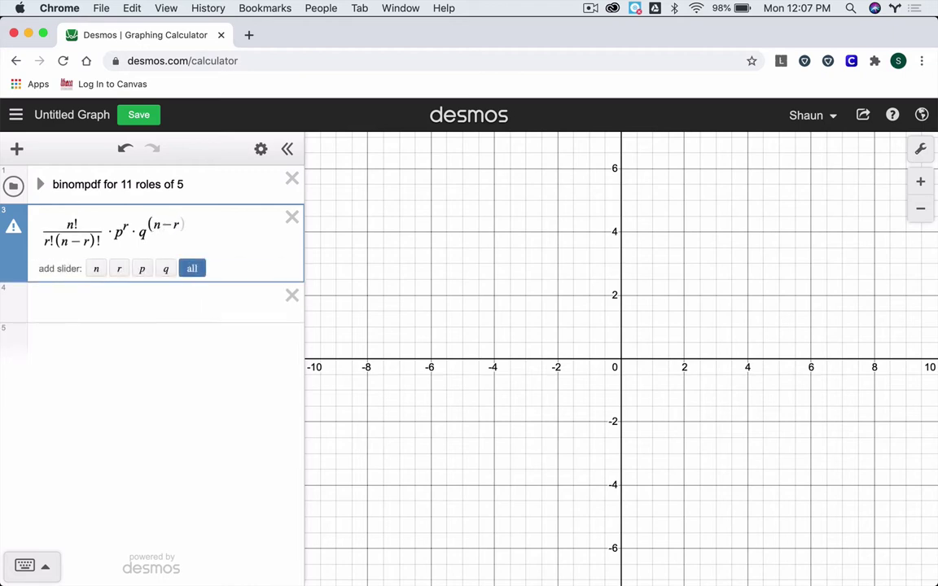